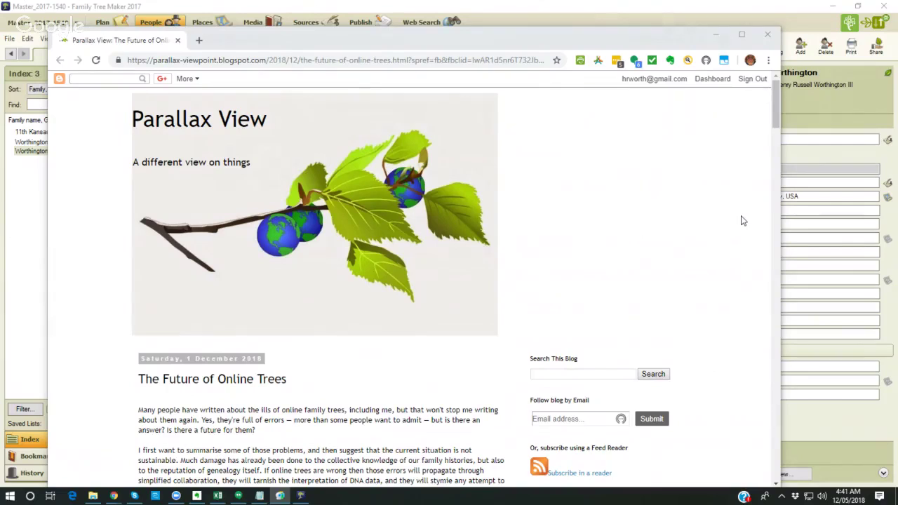
Step: Read through the blog article "The Future of Online Trees" down to the paragraphs on research narrative and blogs
{"action": "scroll", "coordinate": [743, 221], "scroll_direction": "down", "scroll_amount": 2}
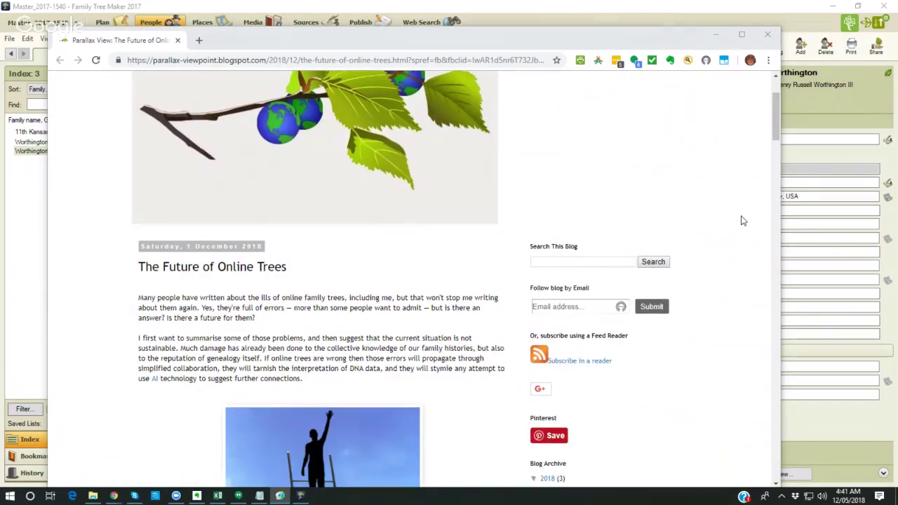
{"action": "scroll", "coordinate": [743, 221], "scroll_direction": "up", "scroll_amount": 1}
{"action": "scroll", "coordinate": [743, 221], "scroll_direction": "up", "scroll_amount": 1}
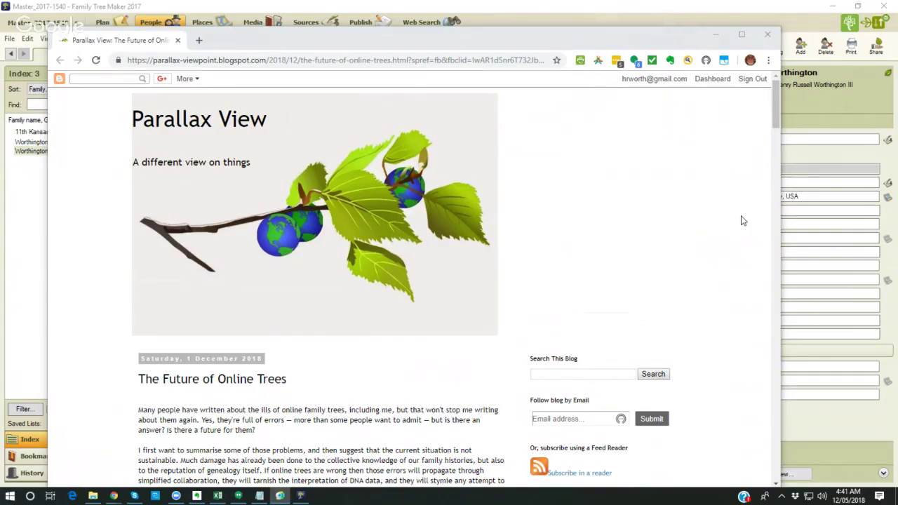
{"action": "scroll", "coordinate": [743, 221], "scroll_direction": "down", "scroll_amount": 5}
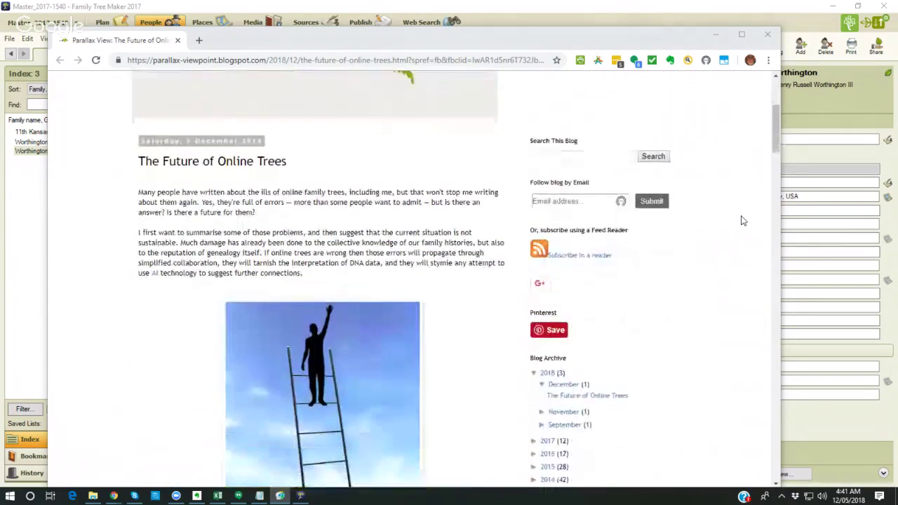
{"action": "scroll", "coordinate": [743, 221], "scroll_direction": "down", "scroll_amount": 5}
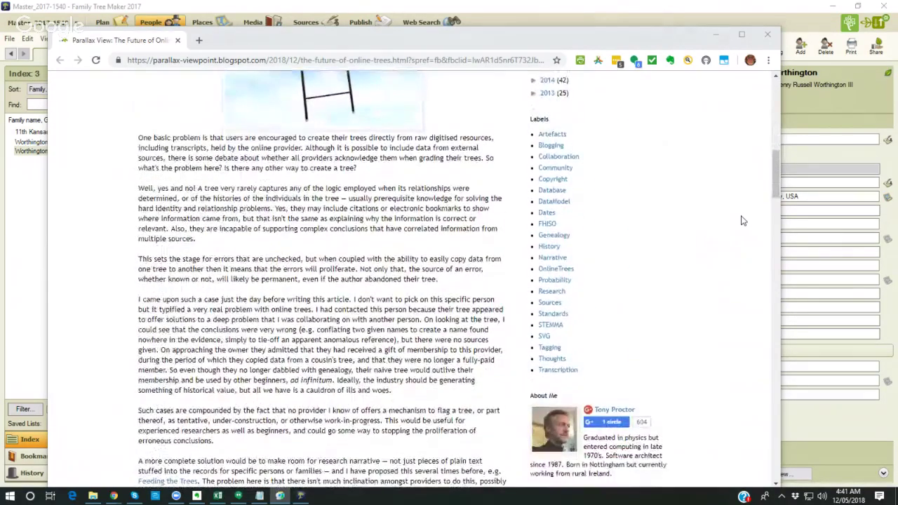
{"action": "scroll", "coordinate": [743, 221], "scroll_direction": "down", "scroll_amount": 2}
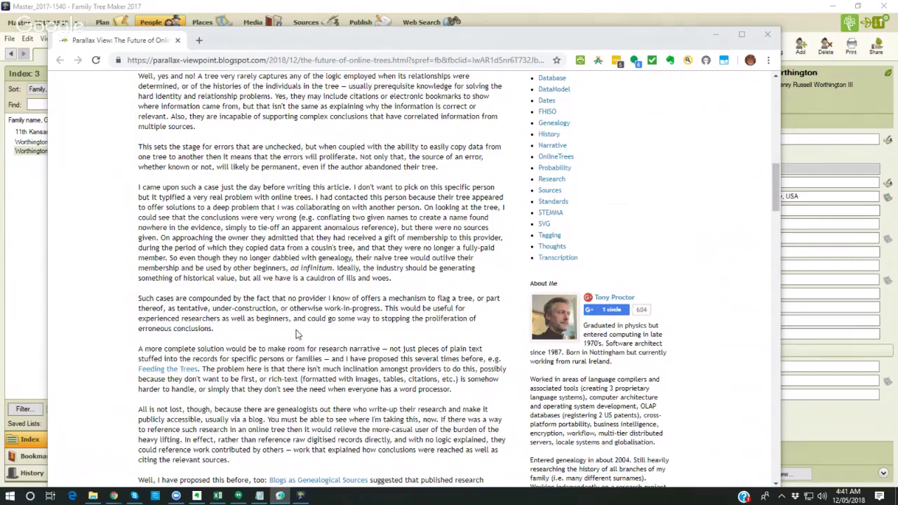
{"action": "scroll", "coordinate": [295, 335], "scroll_direction": "down", "scroll_amount": 1}
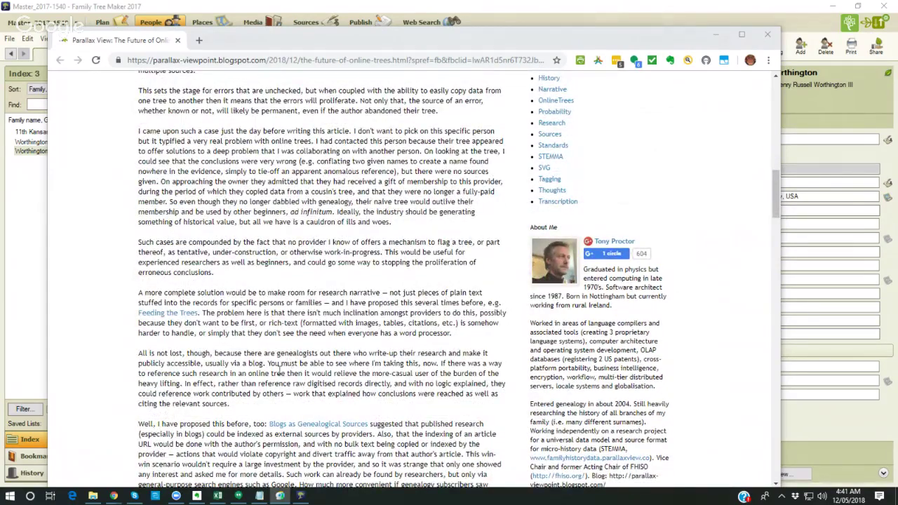
Step: Highlight the article paragraph beginning "All is not lost", clear the highlight, and minimize the browser to return to Family Tree Maker
{"action": "left_click", "coordinate": [244, 409]}
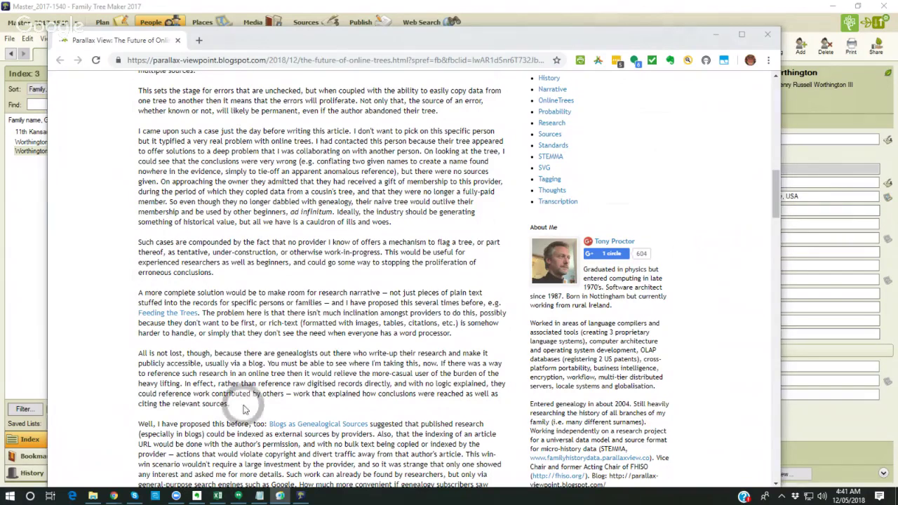
{"action": "left_click_drag", "start_coordinate": [244, 409], "coordinate": [135, 353]}
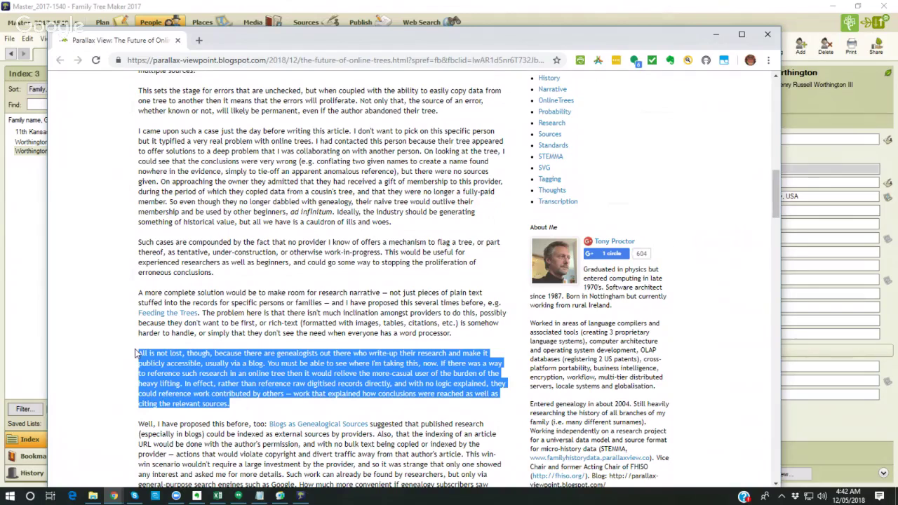
{"action": "left_click", "coordinate": [136, 353]}
{"action": "scroll", "coordinate": [135, 353], "scroll_direction": "up", "scroll_amount": 15}
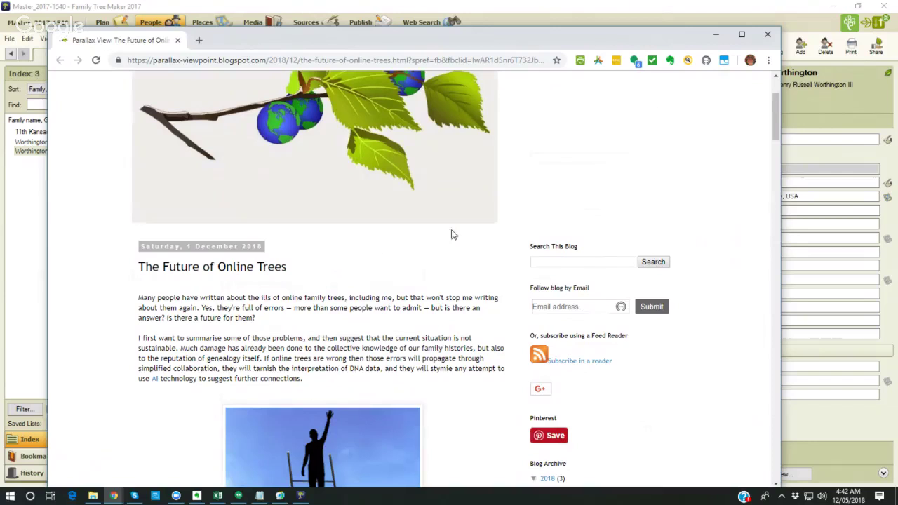
{"action": "left_click", "coordinate": [716, 36]}
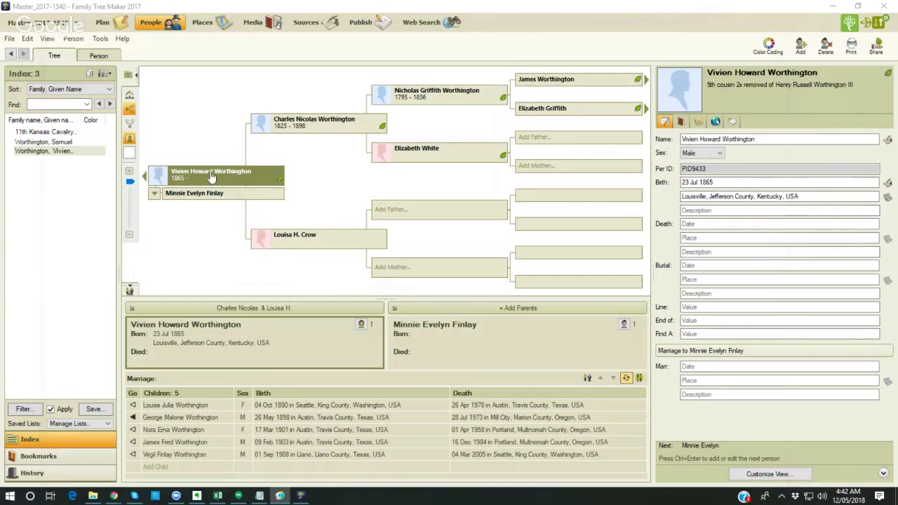
Step: Show the person details of the last index entry and inspect the Find-A-Grave web link's address and name without changing them
{"action": "mouse_move", "coordinate": [207, 179]}
{"action": "left_click", "coordinate": [71, 152]}
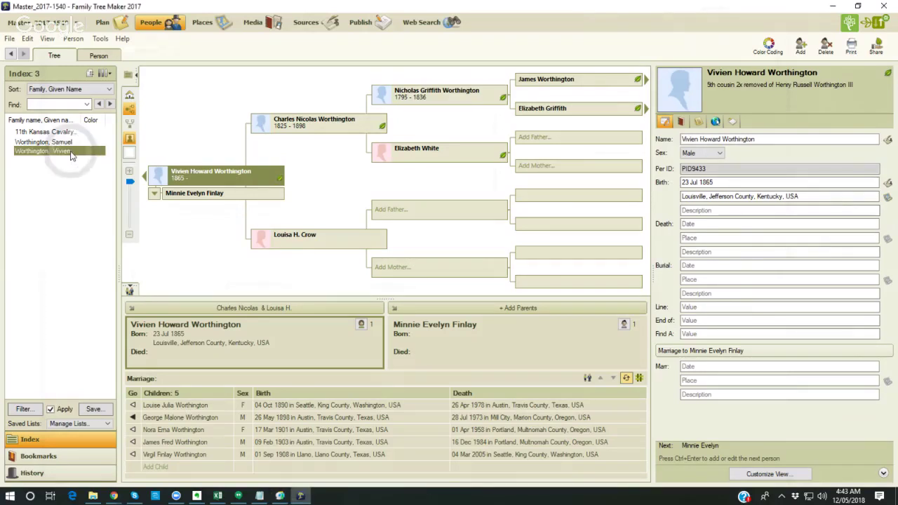
{"action": "left_click", "coordinate": [98, 56]}
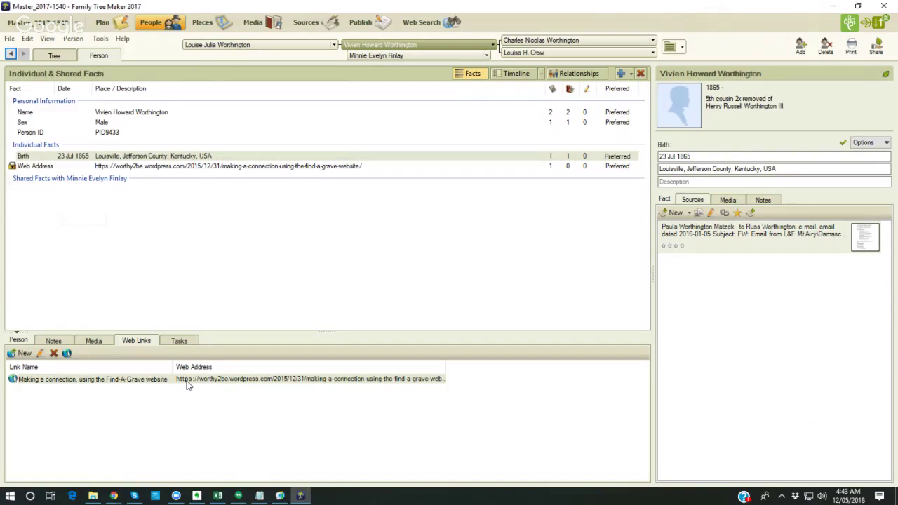
{"action": "double_click", "coordinate": [61, 380]}
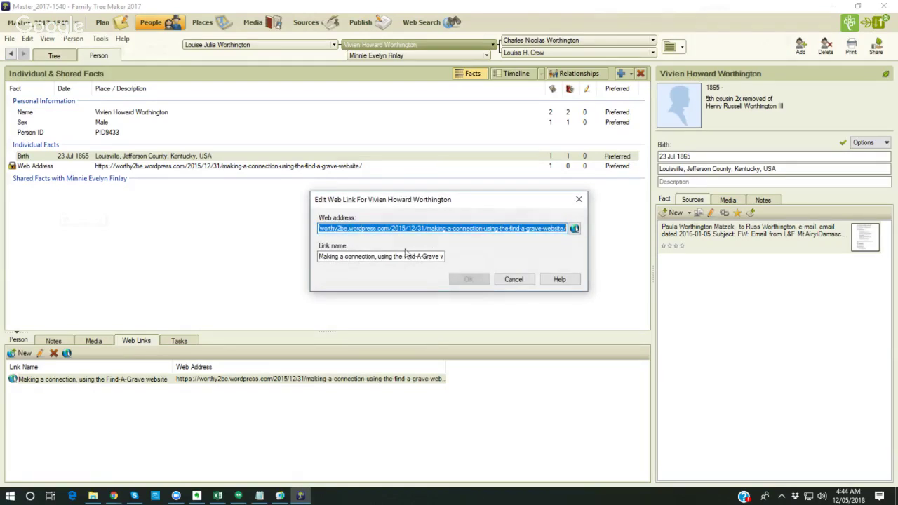
{"action": "left_click", "coordinate": [516, 280]}
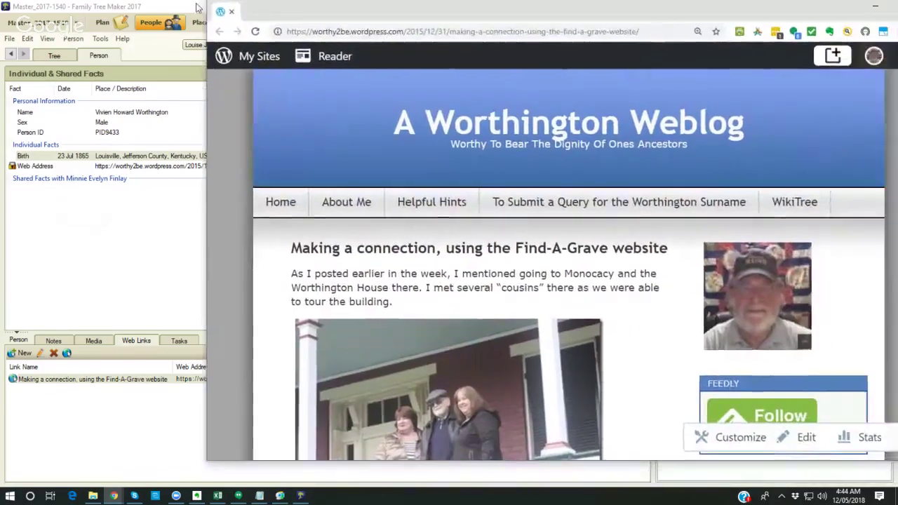
Step: Examine the linked blog post "Making a connection, using the Find-A-Grave website" in the browser through its closing paragraph, then return to Family Tree Maker
{"action": "mouse_move", "coordinate": [196, 7]}
{"action": "left_mouse_down"}
{"action": "mouse_move", "coordinate": [77, 2]}
{"action": "mouse_move", "coordinate": [179, 5]}
{"action": "left_mouse_up"}
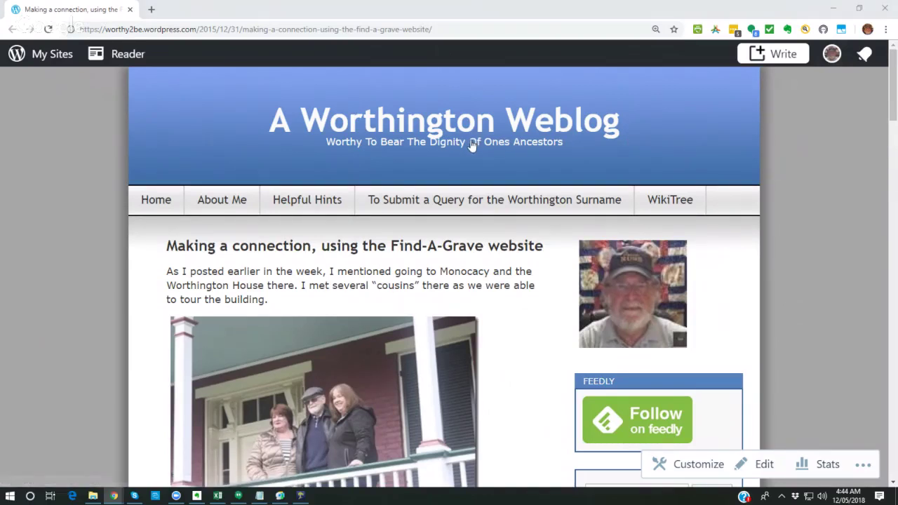
{"action": "scroll", "coordinate": [472, 144], "scroll_direction": "down", "scroll_amount": 2}
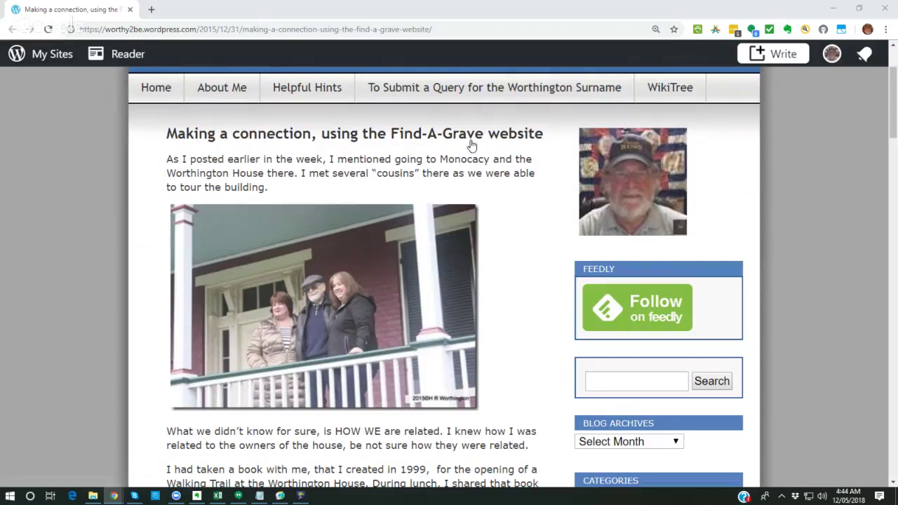
{"action": "scroll", "coordinate": [472, 145], "scroll_direction": "down", "scroll_amount": 3}
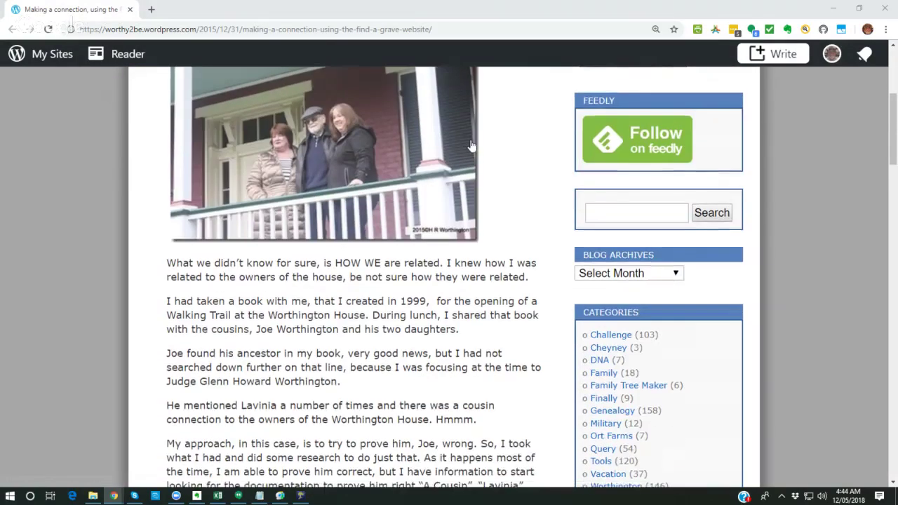
{"action": "scroll", "coordinate": [472, 144], "scroll_direction": "down", "scroll_amount": 1}
{"action": "scroll", "coordinate": [472, 144], "scroll_direction": "down", "scroll_amount": 2}
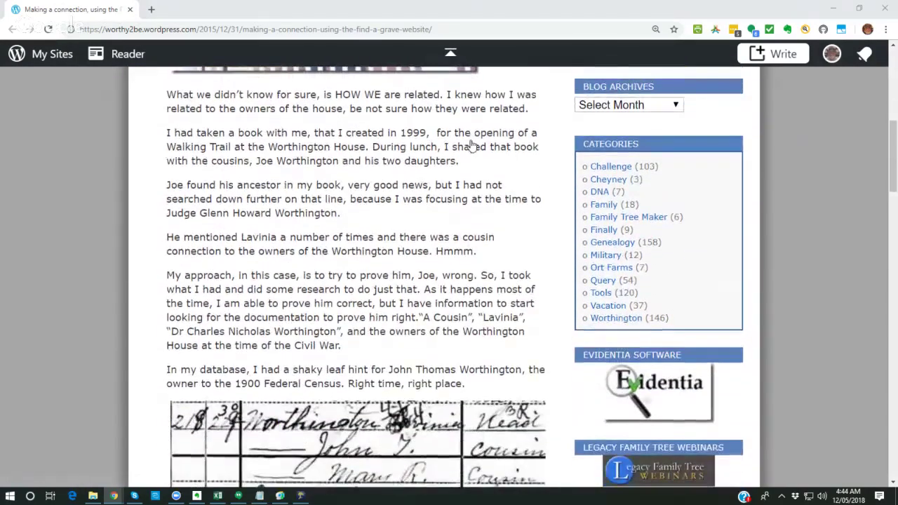
{"action": "scroll", "coordinate": [472, 145], "scroll_direction": "up", "scroll_amount": 5}
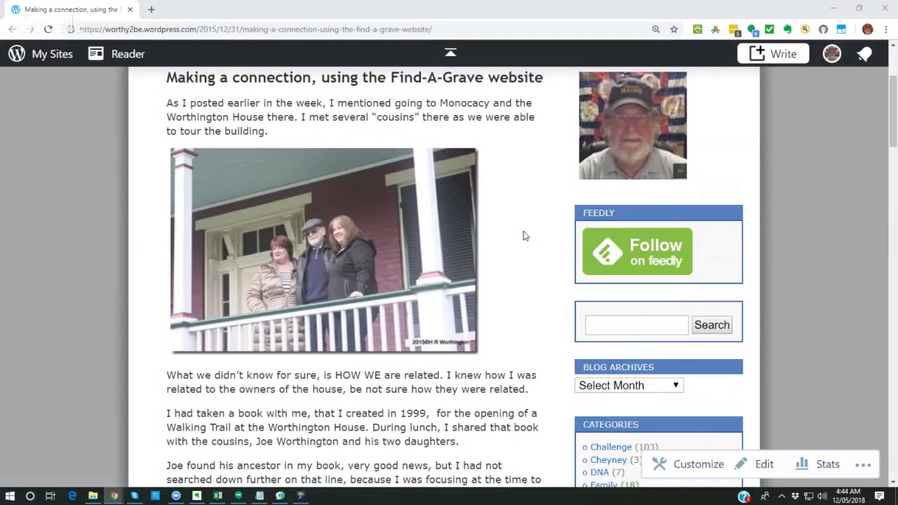
{"action": "scroll", "coordinate": [523, 236], "scroll_direction": "down", "scroll_amount": 3}
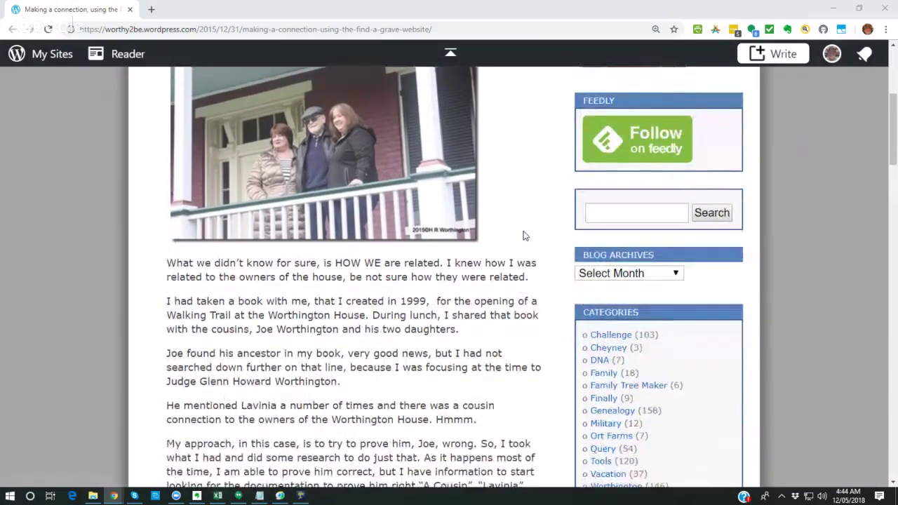
{"action": "scroll", "coordinate": [523, 235], "scroll_direction": "down", "scroll_amount": 1}
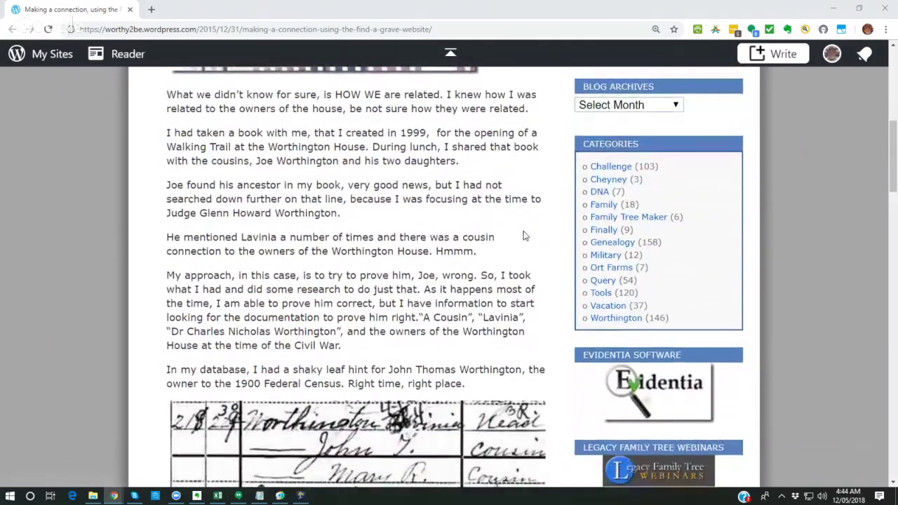
{"action": "scroll", "coordinate": [523, 236], "scroll_direction": "down", "scroll_amount": 2}
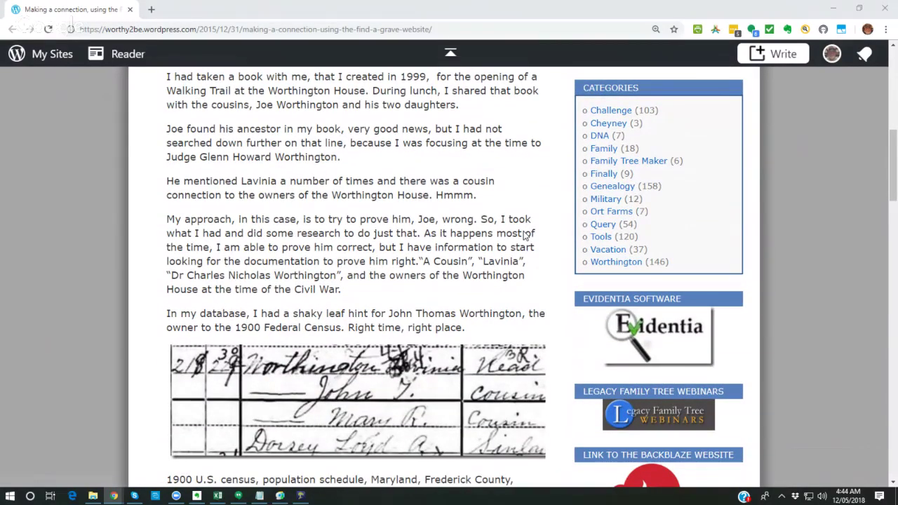
{"action": "scroll", "coordinate": [522, 235], "scroll_direction": "down", "scroll_amount": 1}
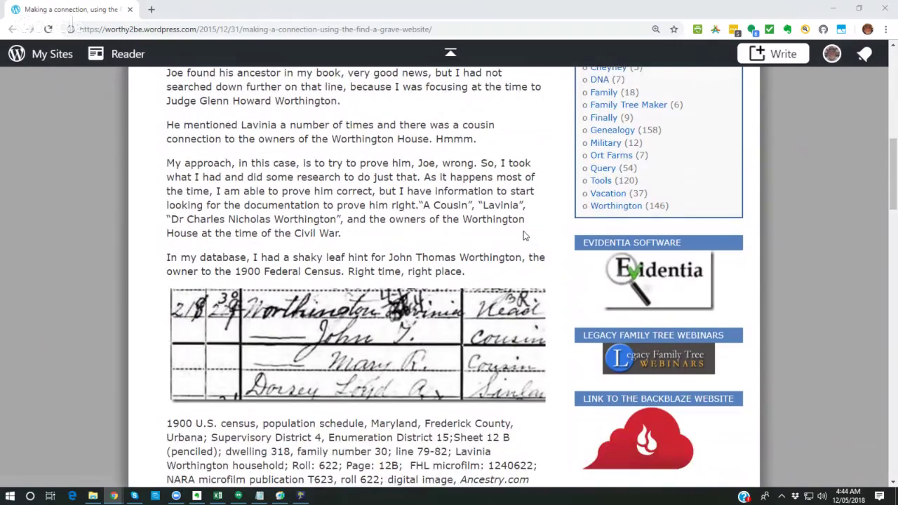
{"action": "scroll", "coordinate": [522, 235], "scroll_direction": "down", "scroll_amount": 2}
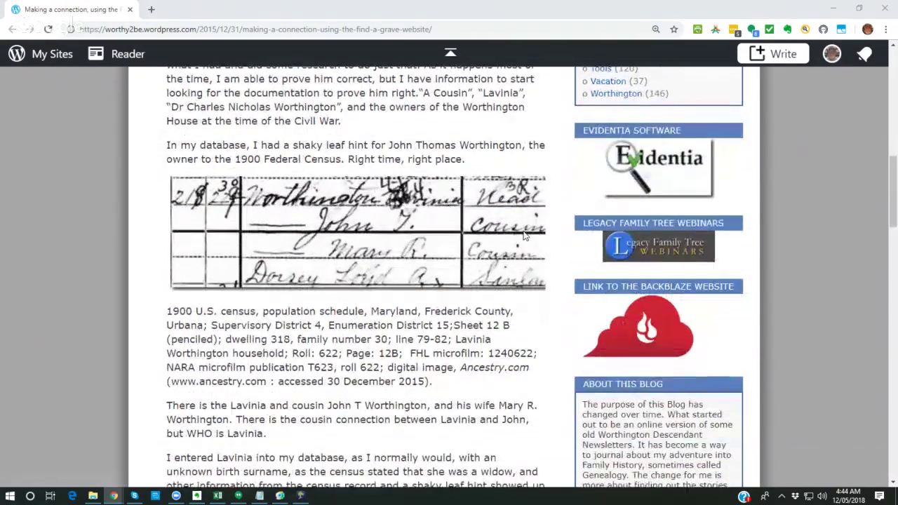
{"action": "scroll", "coordinate": [523, 235], "scroll_direction": "down", "scroll_amount": 3}
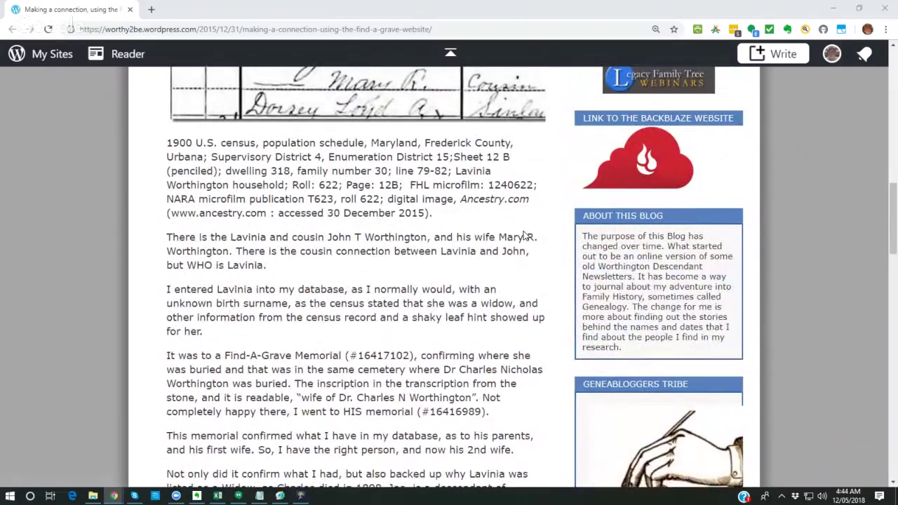
{"action": "scroll", "coordinate": [523, 236], "scroll_direction": "down", "scroll_amount": 1}
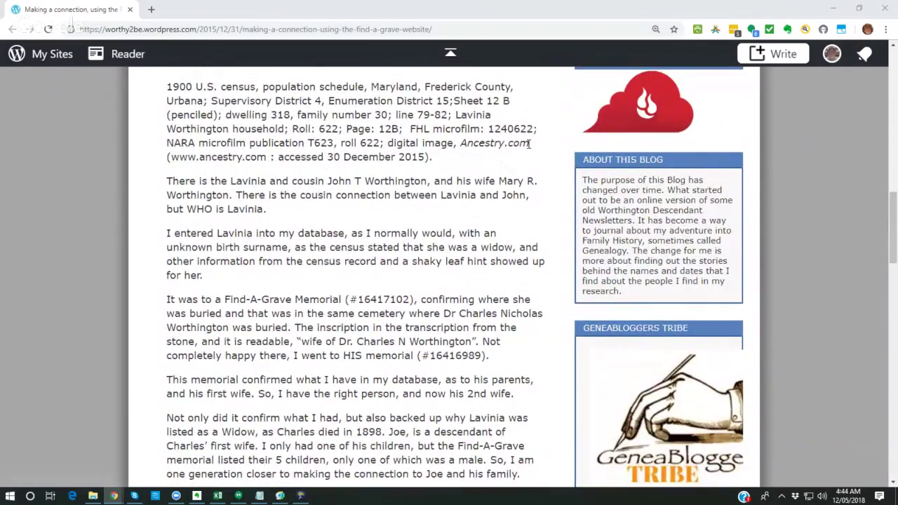
{"action": "scroll", "coordinate": [529, 143], "scroll_direction": "up", "scroll_amount": 2}
{"action": "scroll", "coordinate": [519, 172], "scroll_direction": "down", "scroll_amount": 4}
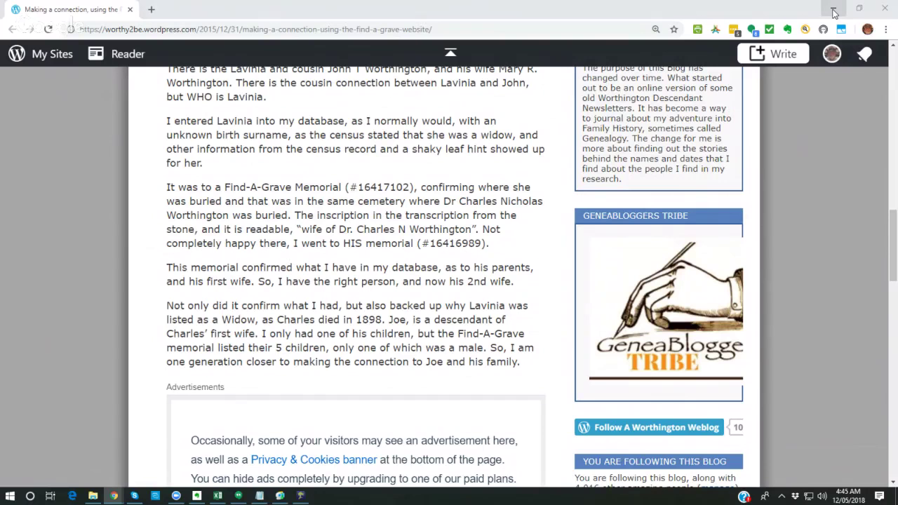
{"action": "left_click", "coordinate": [834, 13]}
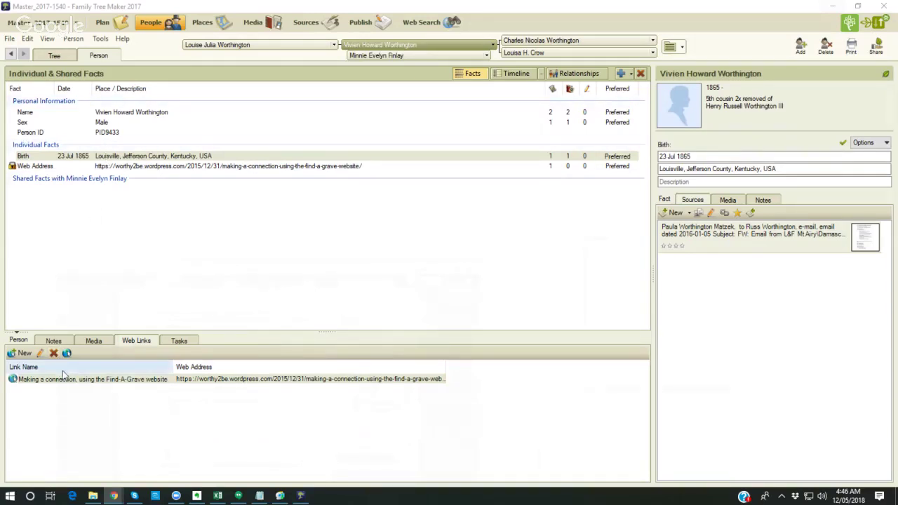
Step: Compare the person's tasks with the saved web links, ending on the web links
{"action": "left_click", "coordinate": [180, 341]}
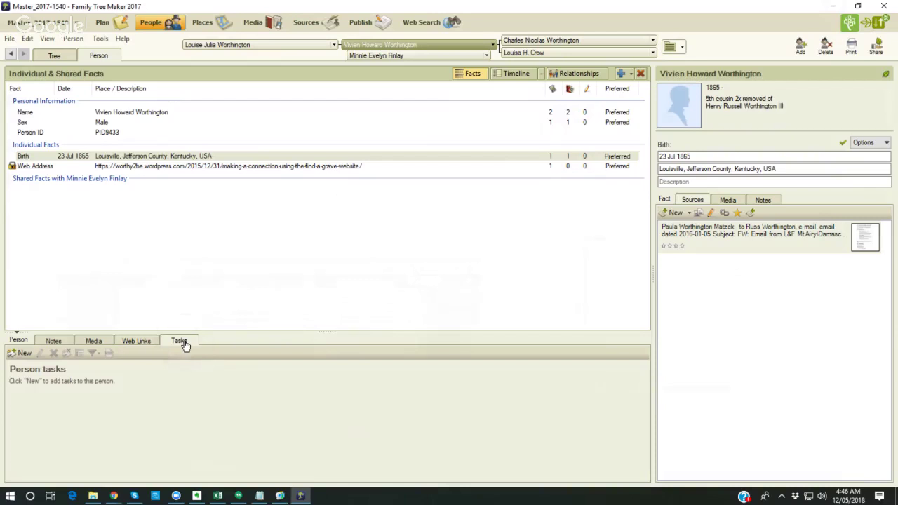
{"action": "left_click", "coordinate": [137, 341]}
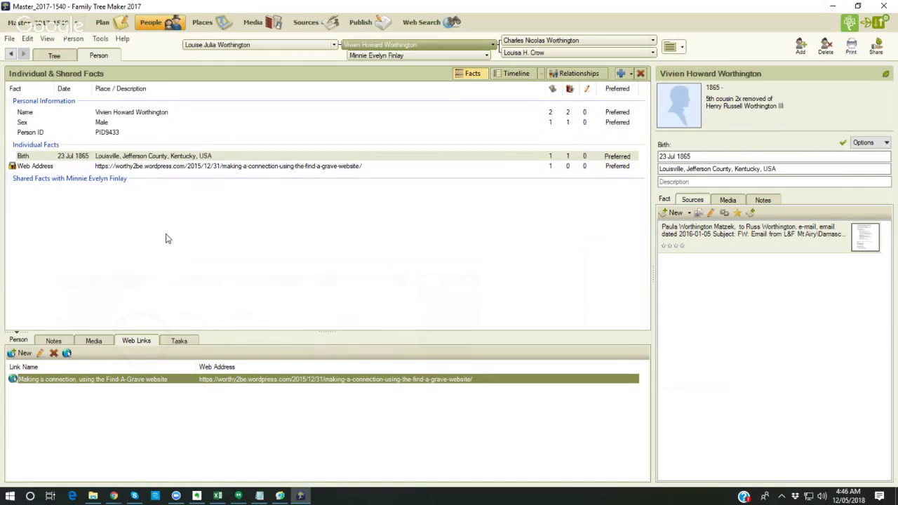
{"action": "left_click", "coordinate": [177, 343]}
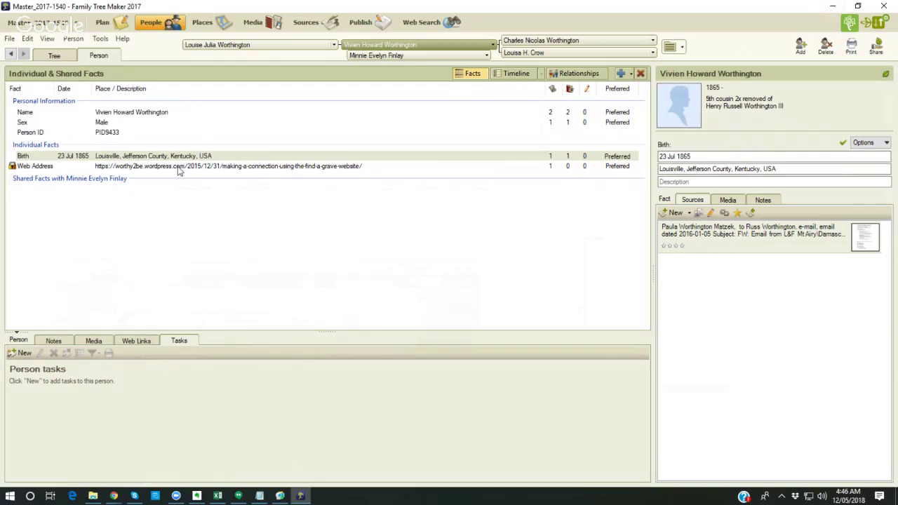
{"action": "left_click", "coordinate": [138, 341]}
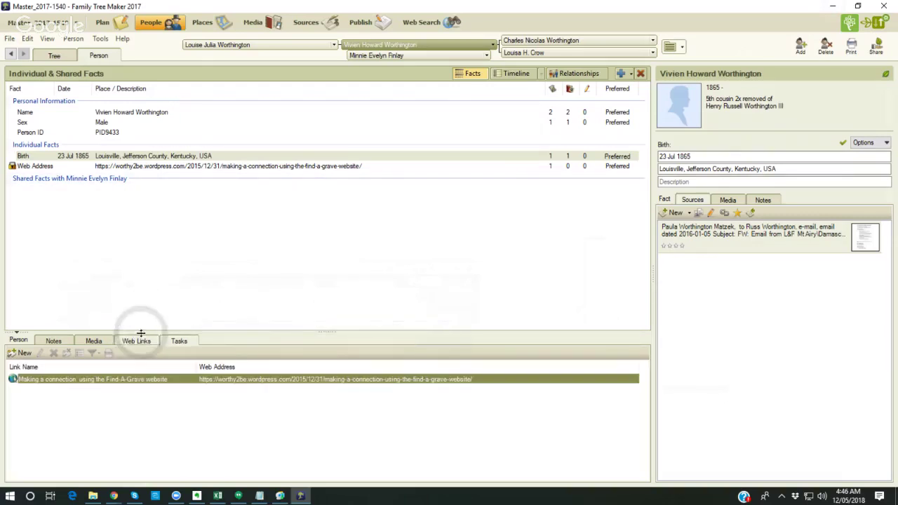
Step: Return to the family tree and show the person details of the second index entry, including the web link
{"action": "left_click", "coordinate": [55, 57]}
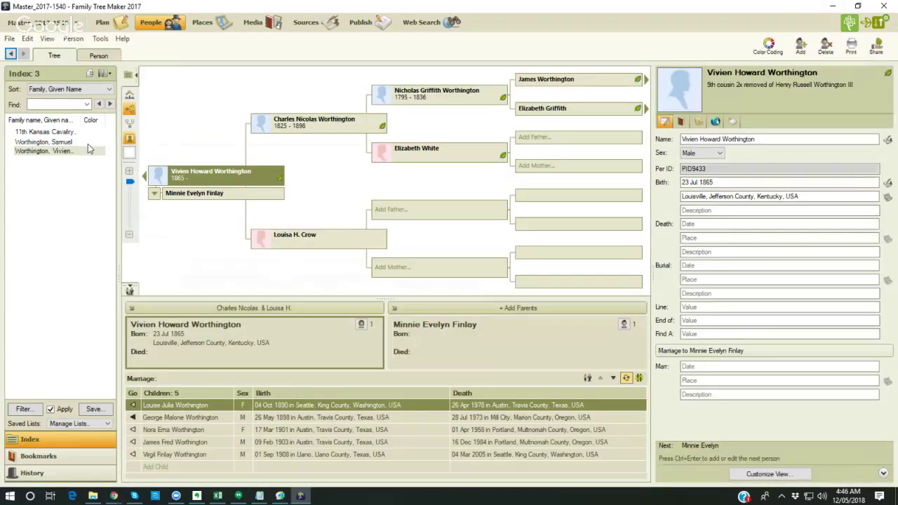
{"action": "left_click", "coordinate": [70, 143]}
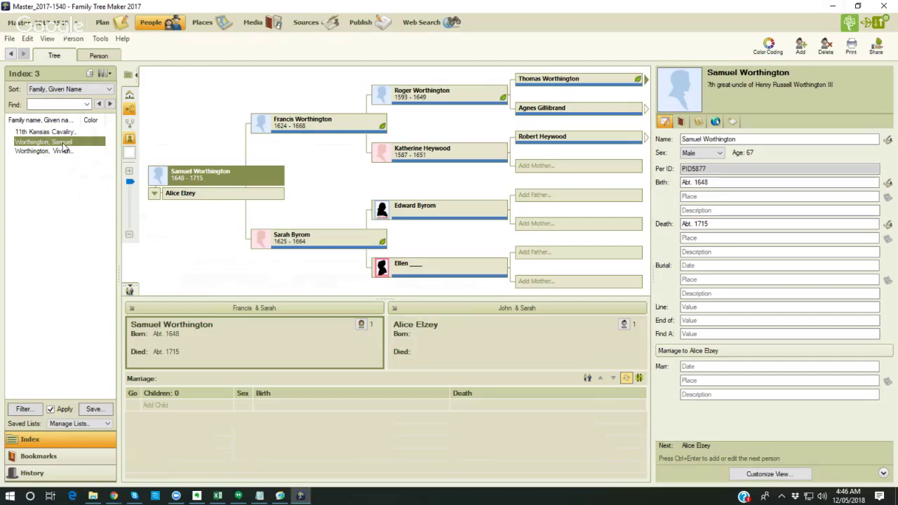
{"action": "mouse_move", "coordinate": [64, 146]}
{"action": "left_click", "coordinate": [97, 59]}
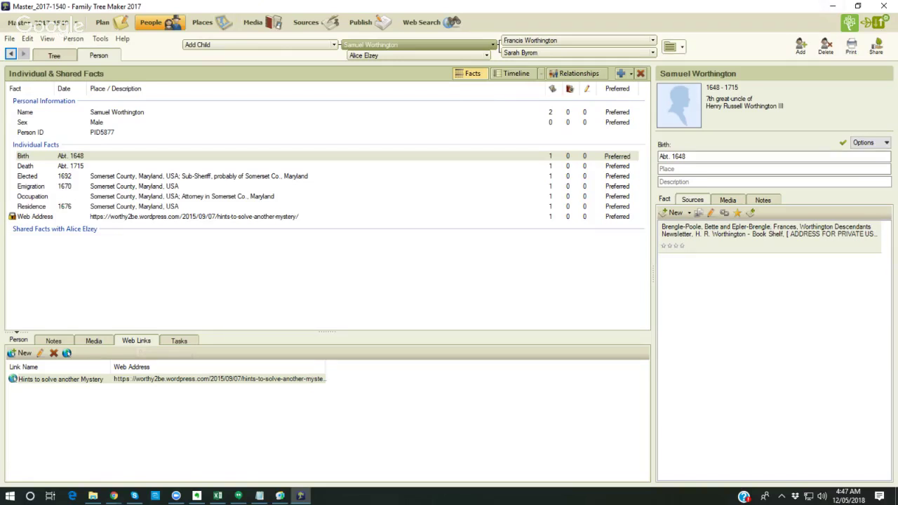
Step: Examine the linked blog post "Hints to solve another Mystery" in the browser, covering the quoted biography and its source, then return to Family Tree Maker
{"action": "key", "text": "alt+Tab"}
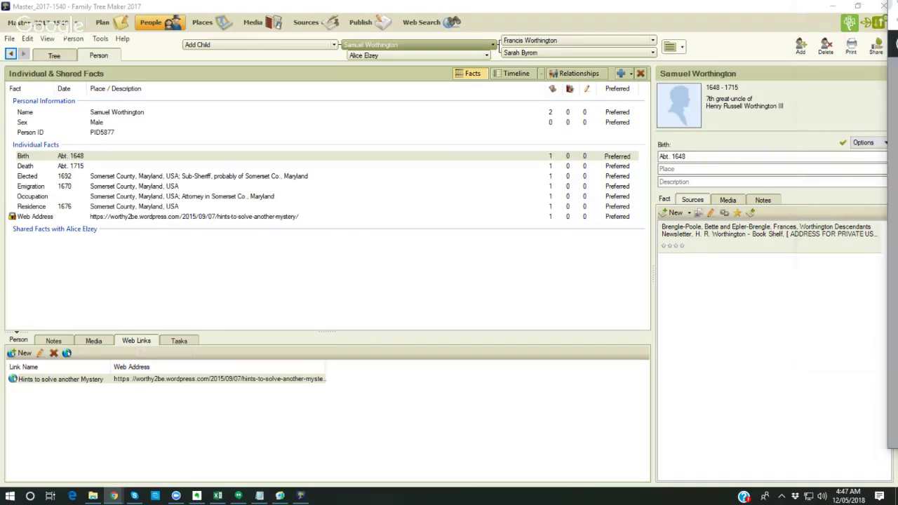
{"action": "left_click_drag", "start_coordinate": [892, 5], "coordinate": [117, 0]}
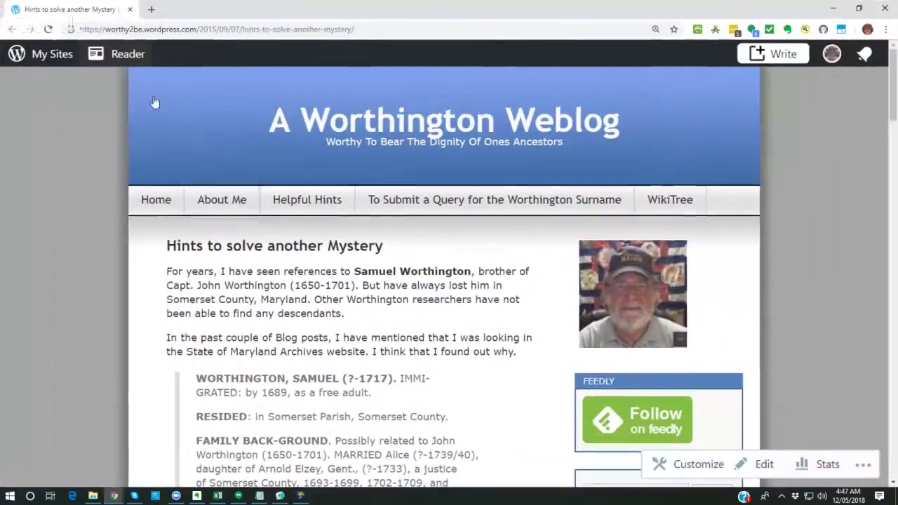
{"action": "scroll", "coordinate": [284, 157], "scroll_direction": "down", "scroll_amount": 3}
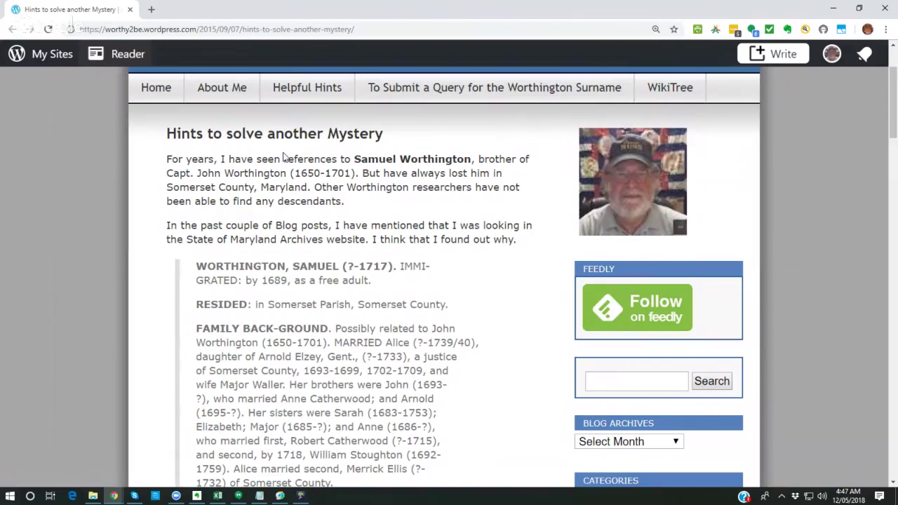
{"action": "scroll", "coordinate": [283, 157], "scroll_direction": "down", "scroll_amount": 6}
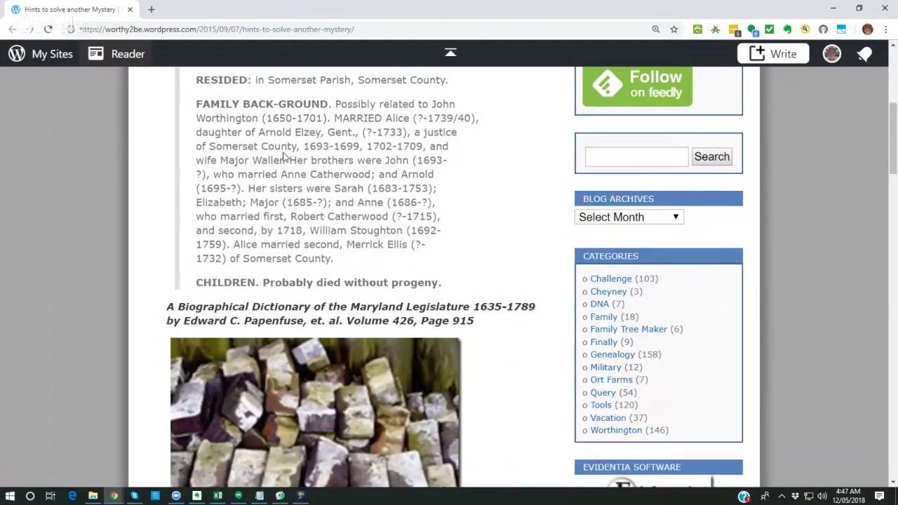
{"action": "scroll", "coordinate": [284, 157], "scroll_direction": "down", "scroll_amount": 5}
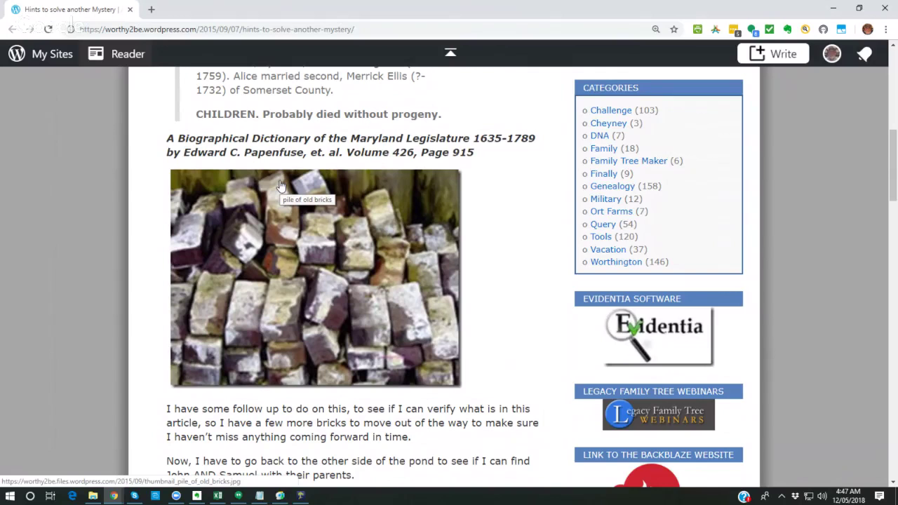
{"action": "scroll", "coordinate": [280, 185], "scroll_direction": "up", "scroll_amount": 2}
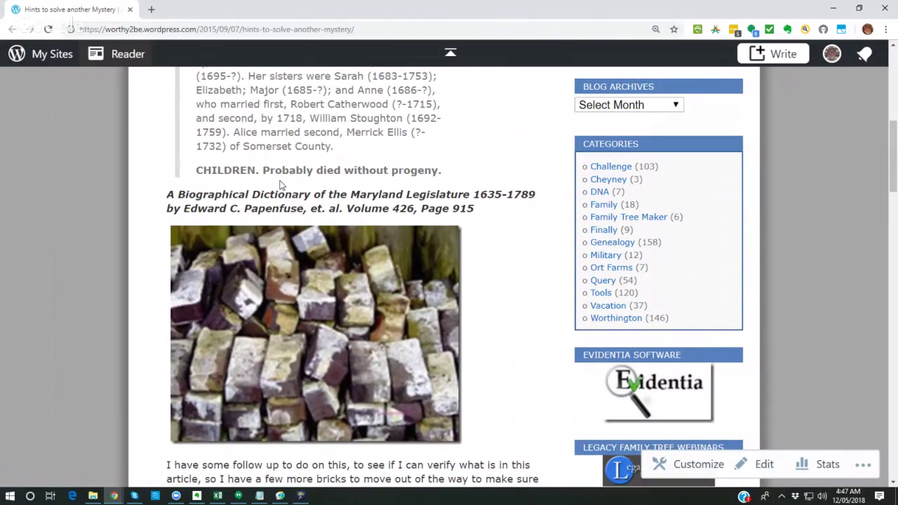
{"action": "scroll", "coordinate": [280, 184], "scroll_direction": "up", "scroll_amount": 2}
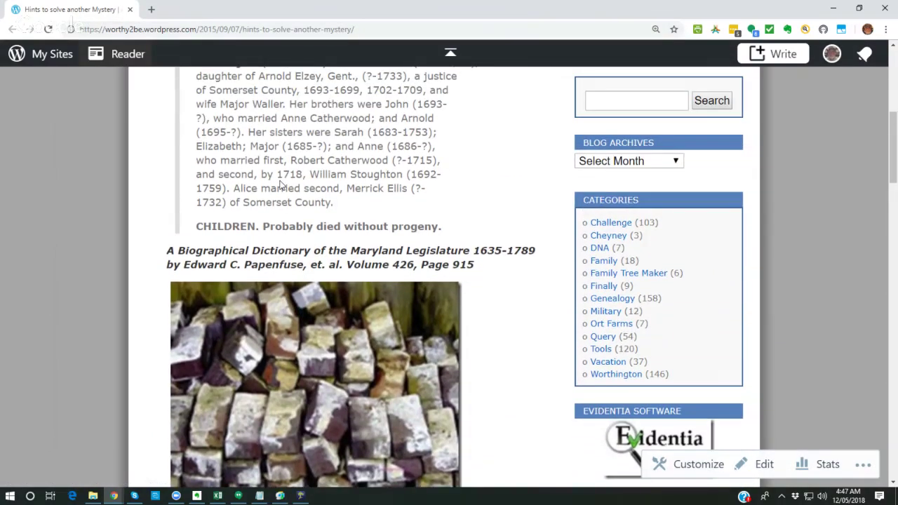
{"action": "scroll", "coordinate": [280, 184], "scroll_direction": "up", "scroll_amount": 3}
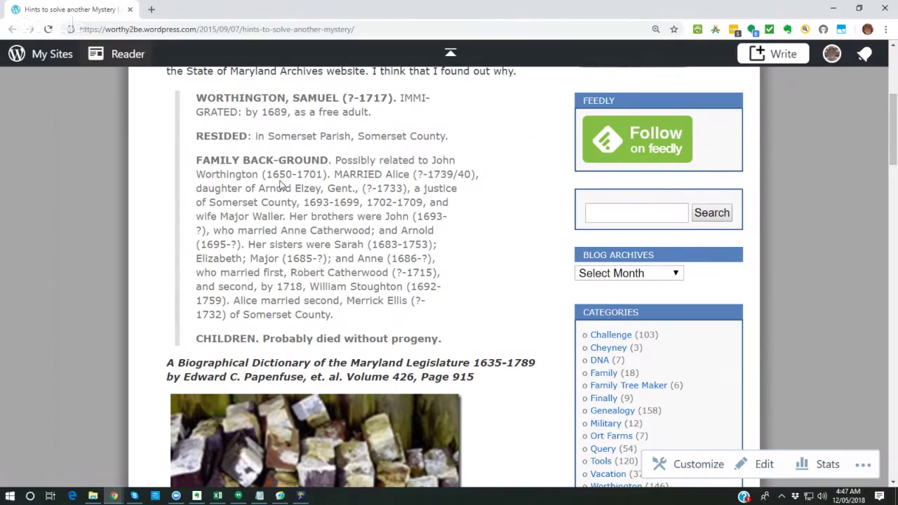
{"action": "scroll", "coordinate": [320, 157], "scroll_direction": "up", "scroll_amount": 2}
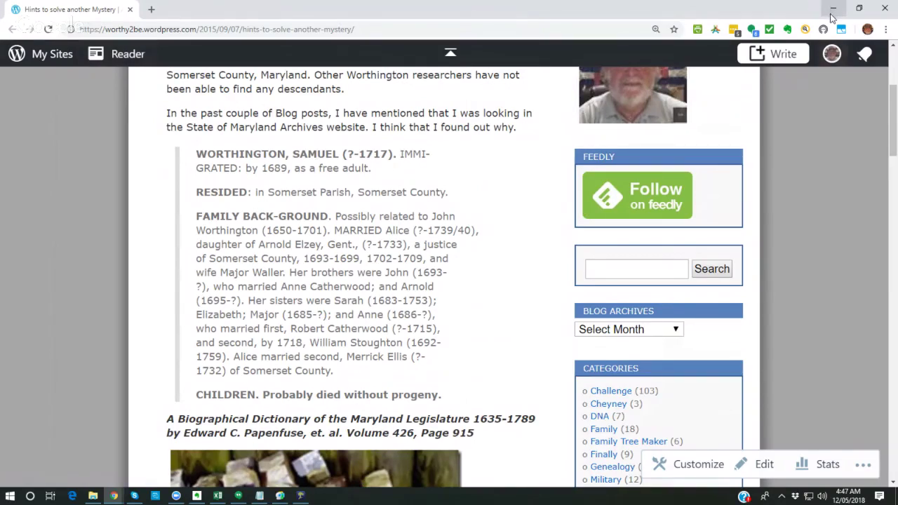
{"action": "scroll", "coordinate": [688, 221], "scroll_direction": "down", "scroll_amount": 1}
{"action": "scroll", "coordinate": [688, 221], "scroll_direction": "down", "scroll_amount": 2}
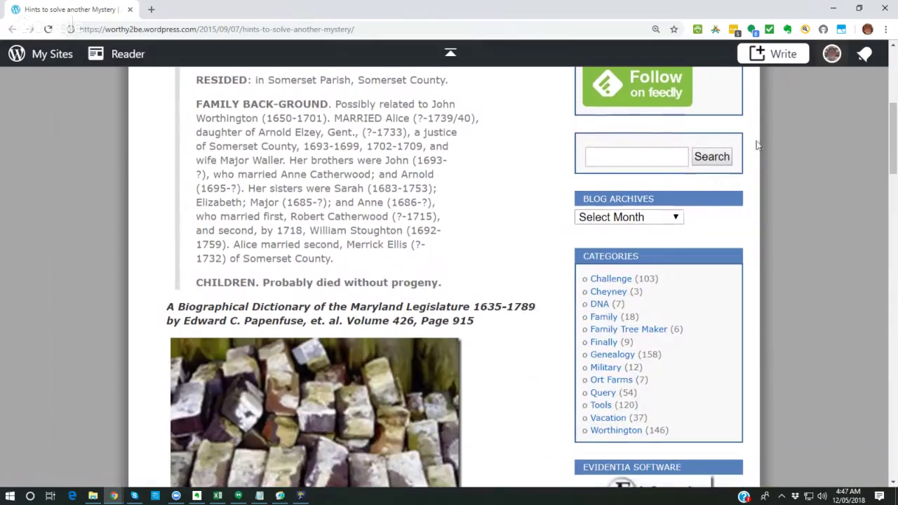
{"action": "left_click", "coordinate": [834, 9]}
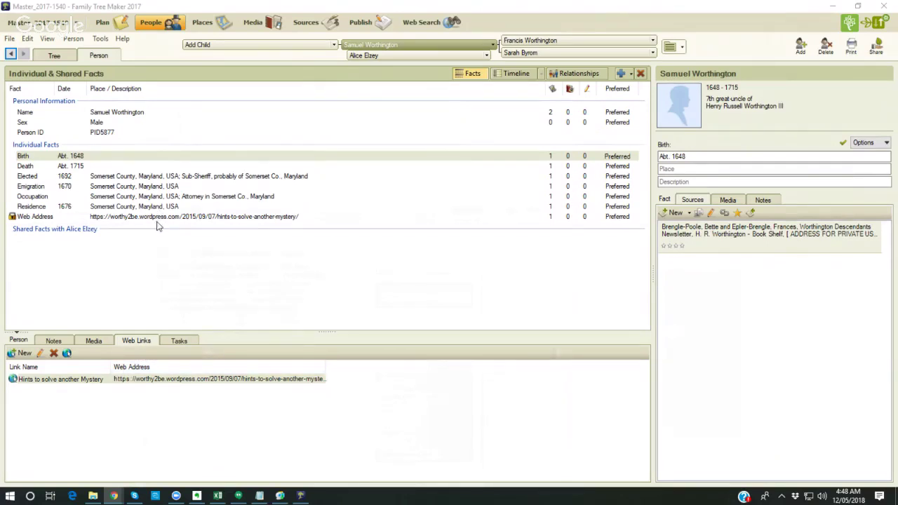
Step: Return to the family tree and show the person details of the 11th Kansas Cavalry Regiment entry
{"action": "left_click", "coordinate": [56, 58]}
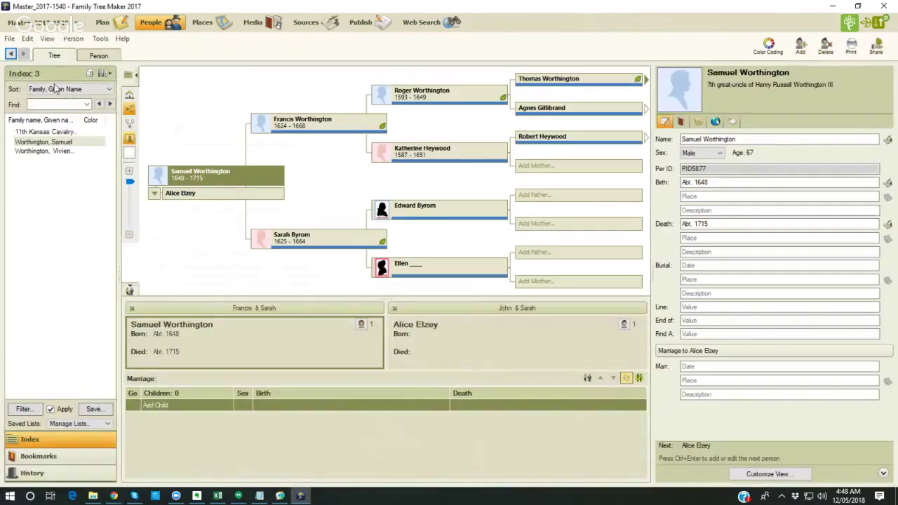
{"action": "left_click", "coordinate": [38, 131]}
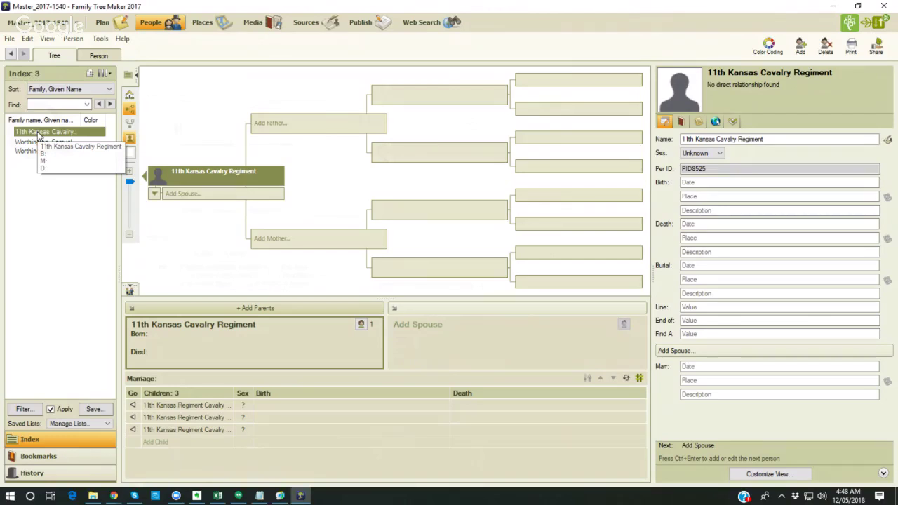
{"action": "left_click", "coordinate": [101, 56]}
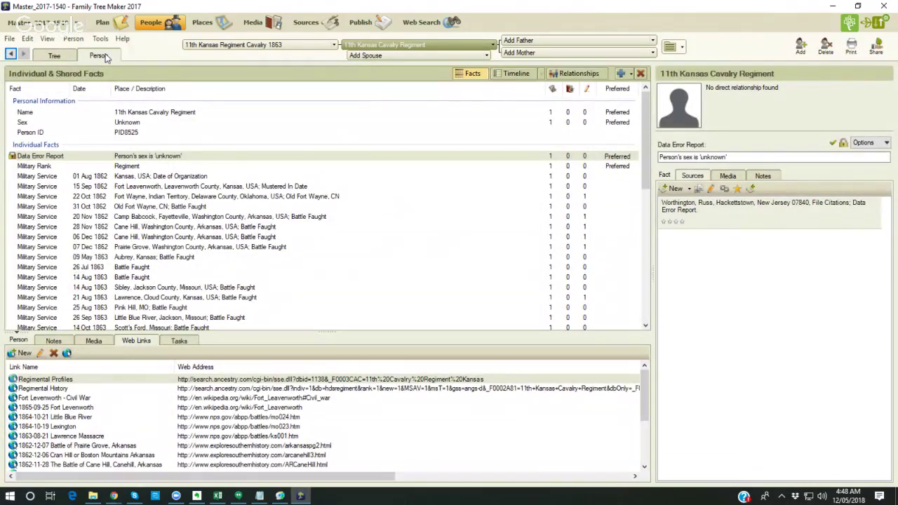
Step: Review the regiment's full list of saved web links from Regimental Profiles through The 11th Kansas Volunteer Cavalry, ending back at the first link
{"action": "scroll", "coordinate": [375, 391], "scroll_direction": "down", "scroll_amount": 2}
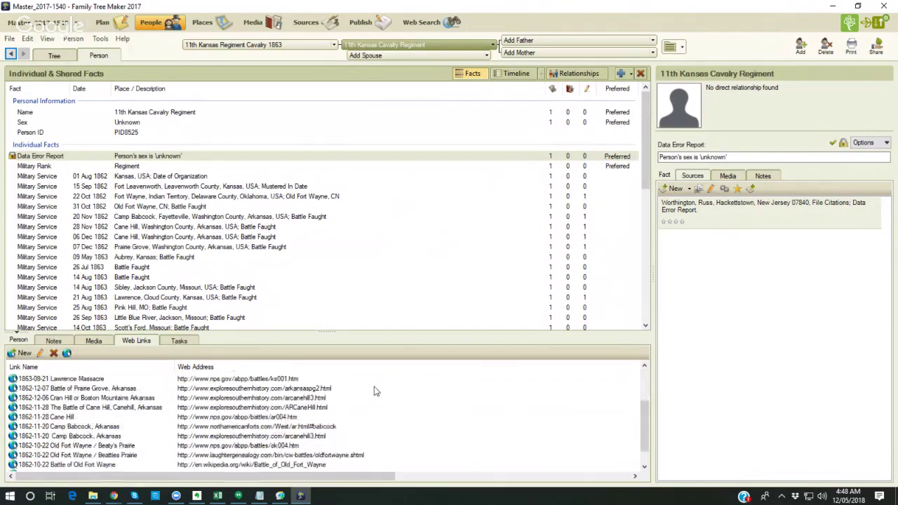
{"action": "scroll", "coordinate": [375, 392], "scroll_direction": "down", "scroll_amount": 1}
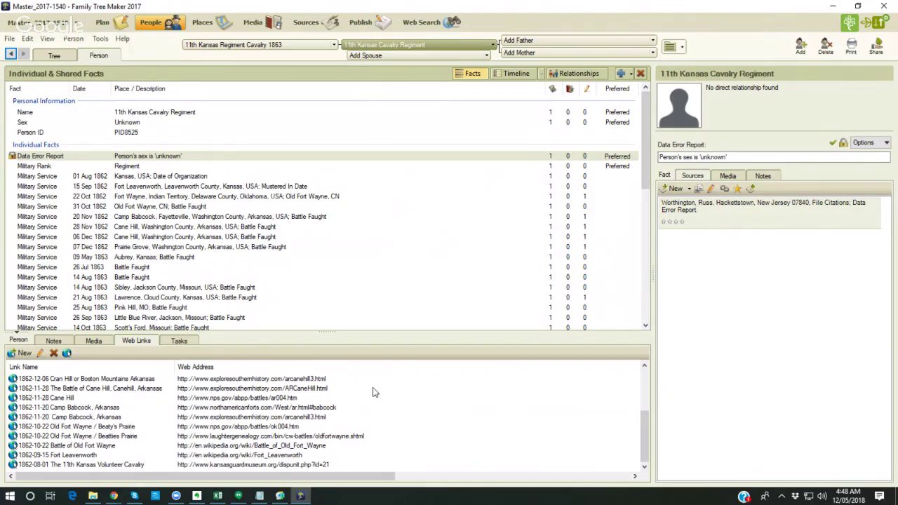
{"action": "scroll", "coordinate": [374, 393], "scroll_direction": "up", "scroll_amount": 2}
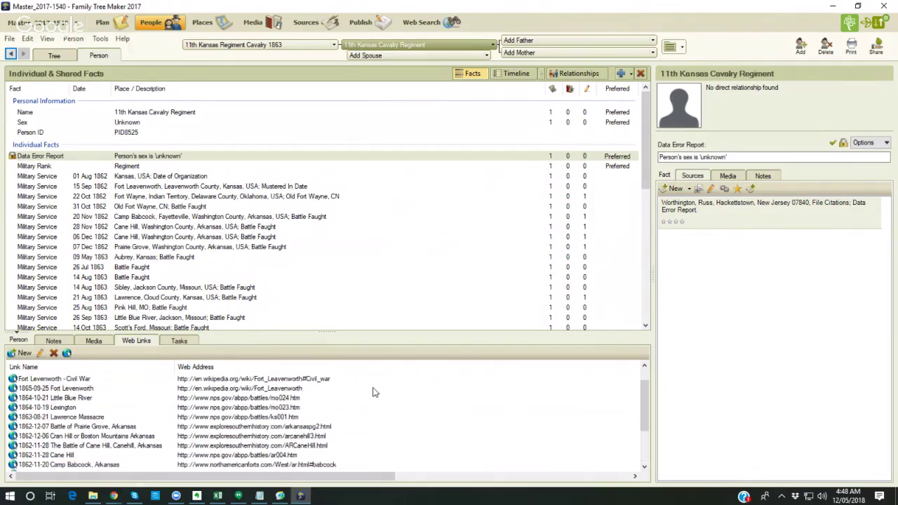
{"action": "scroll", "coordinate": [374, 393], "scroll_direction": "up", "scroll_amount": 1}
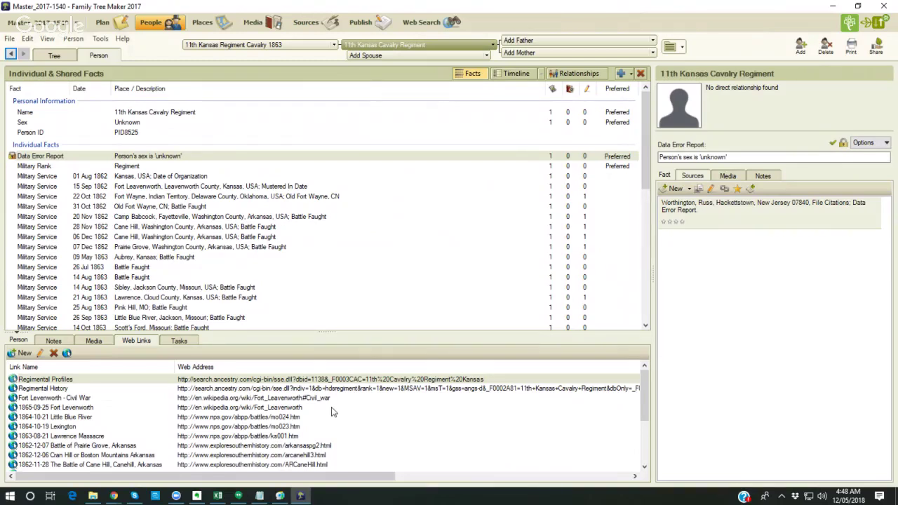
{"action": "scroll", "coordinate": [332, 413], "scroll_direction": "down", "scroll_amount": 3}
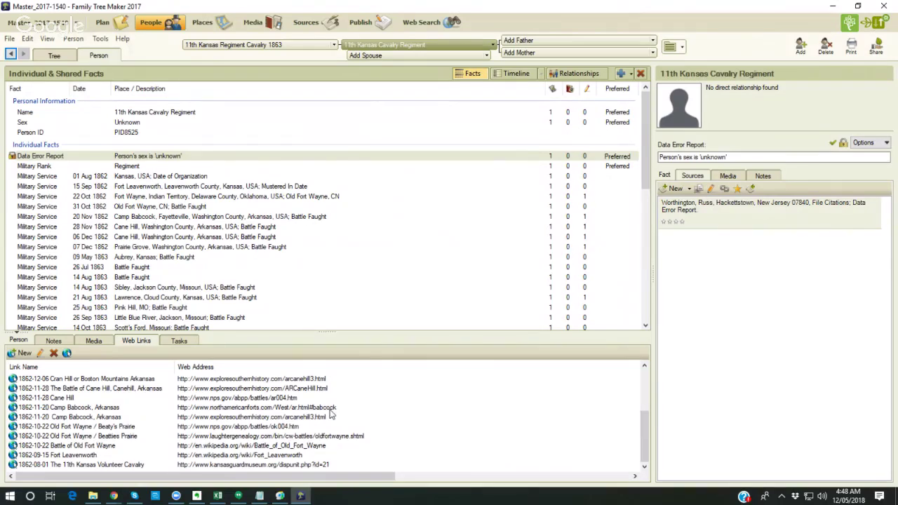
{"action": "scroll", "coordinate": [332, 414], "scroll_direction": "up", "scroll_amount": 3}
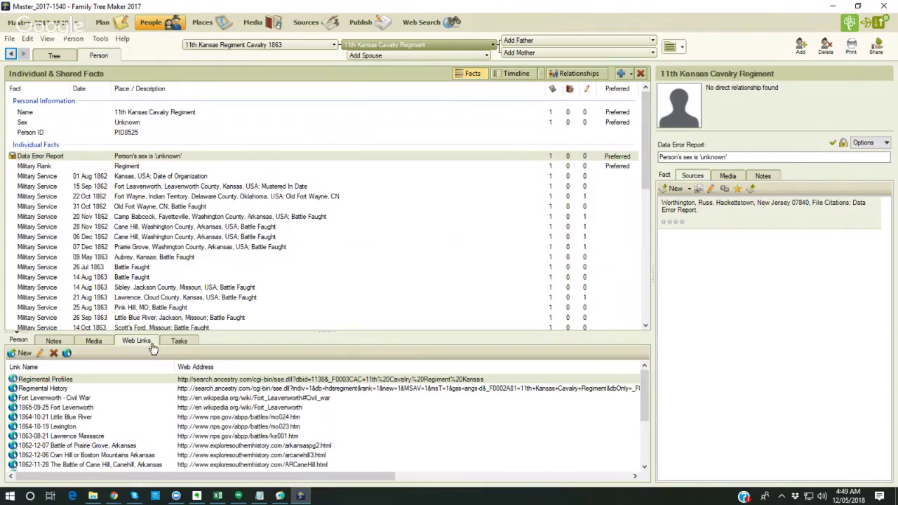
Step: Return to the family tree and step through the remaining index entries, ending on the last one
{"action": "left_click", "coordinate": [56, 56]}
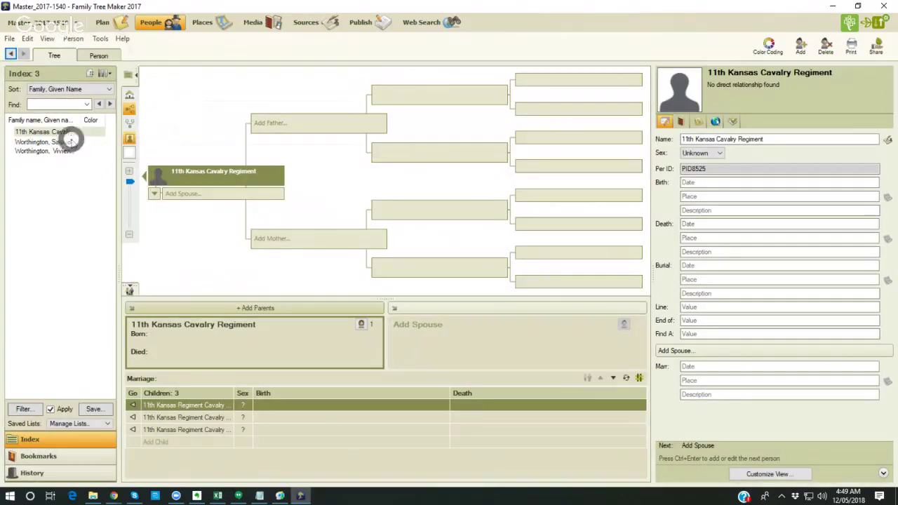
{"action": "left_click", "coordinate": [70, 141]}
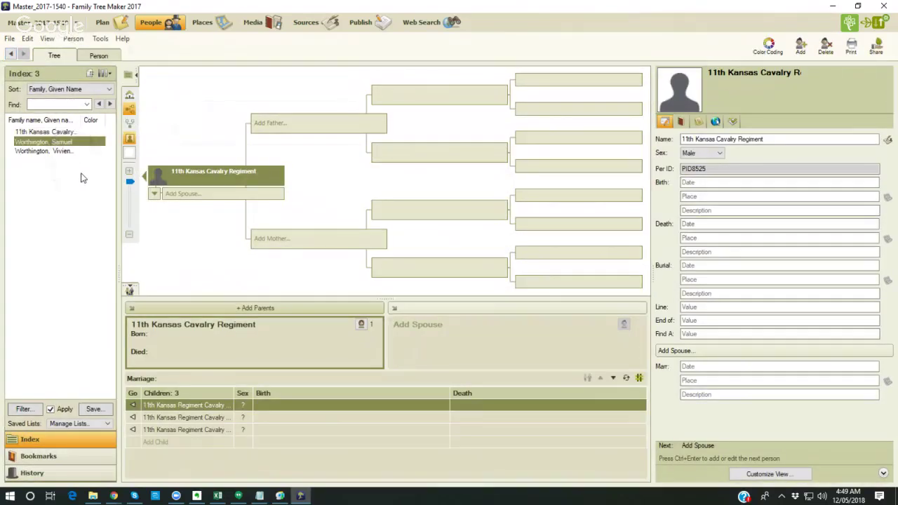
{"action": "left_click", "coordinate": [63, 152]}
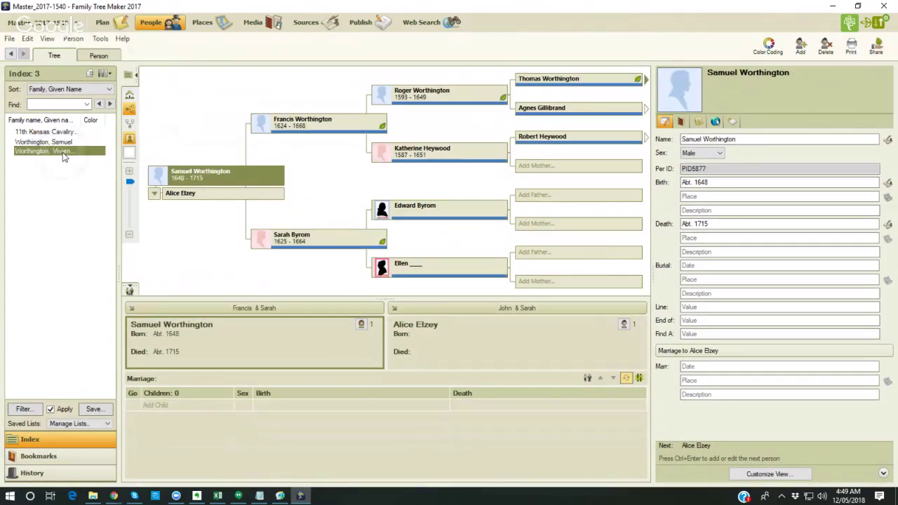